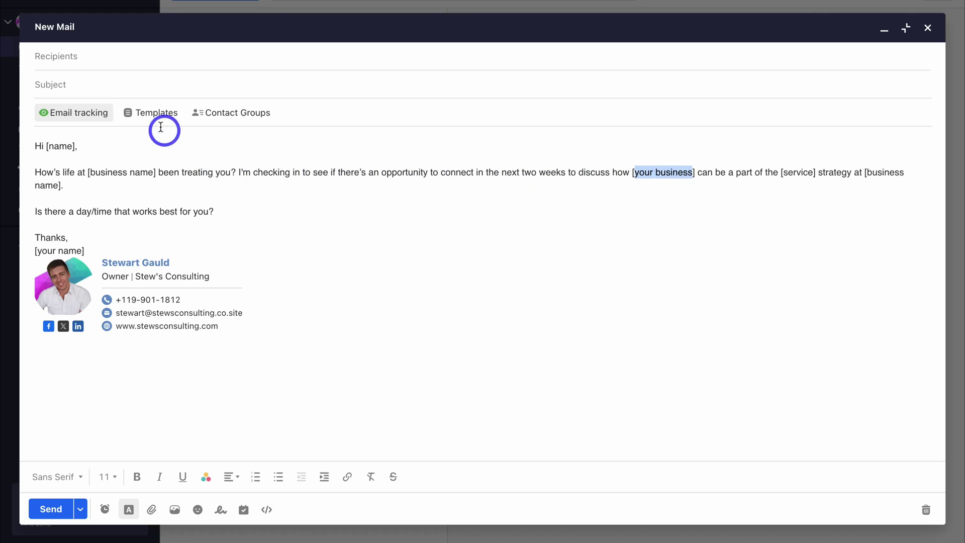
- Start a new email template with phone call as the meeting type and begin entering the booker's name
left_click(149, 115)
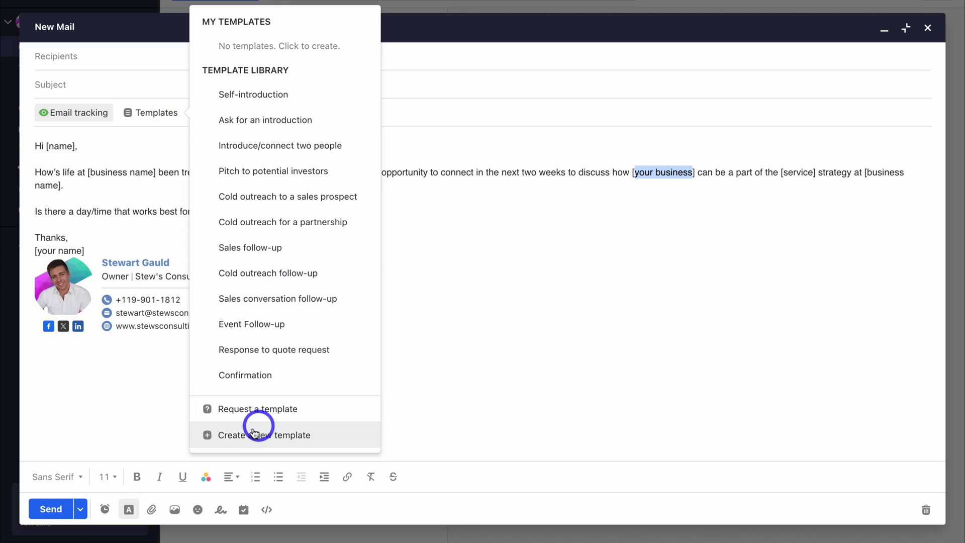
left_click(237, 437)
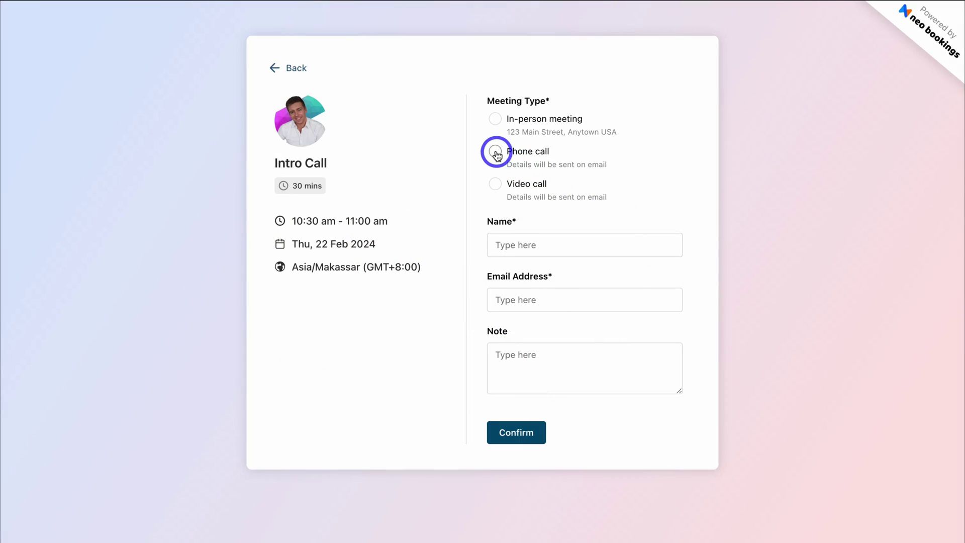
left_click(498, 152)
left_click(536, 242)
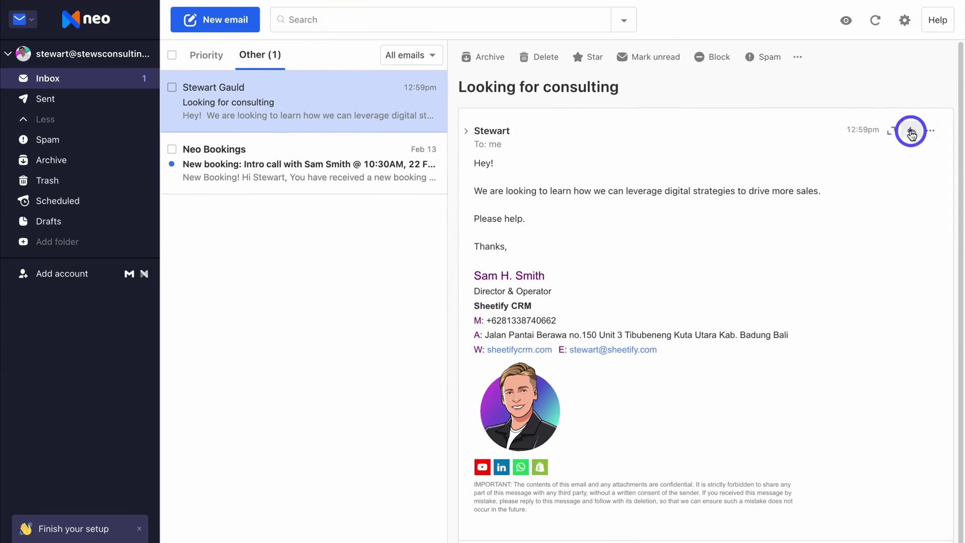
- Reply to 'Looking for consulting' with a long, professional Smart Write email on one-on-one consulting prices
left_click(932, 130)
left_click(603, 324)
type("Please write a sales email sharing our prices for our one on one consulting.")
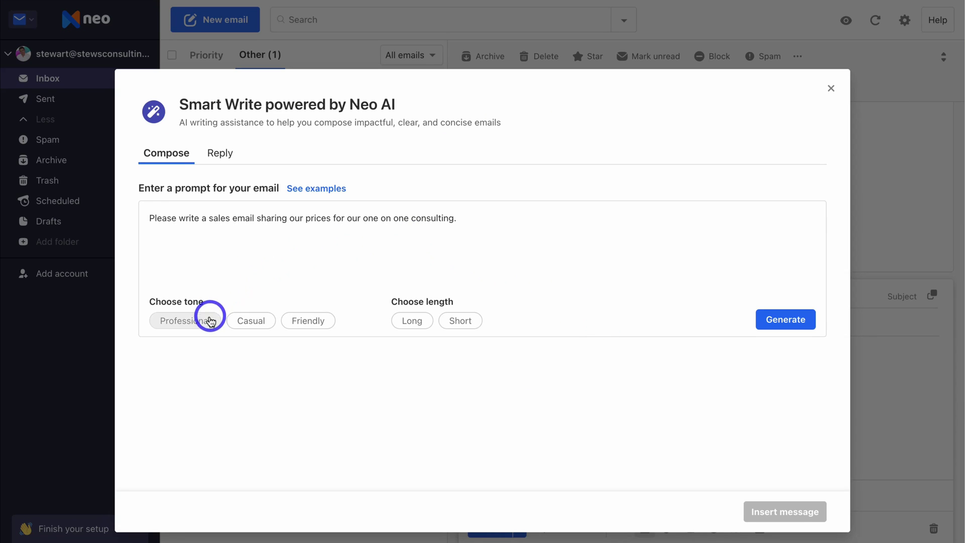
left_click(211, 318)
left_click(424, 327)
left_click(760, 319)
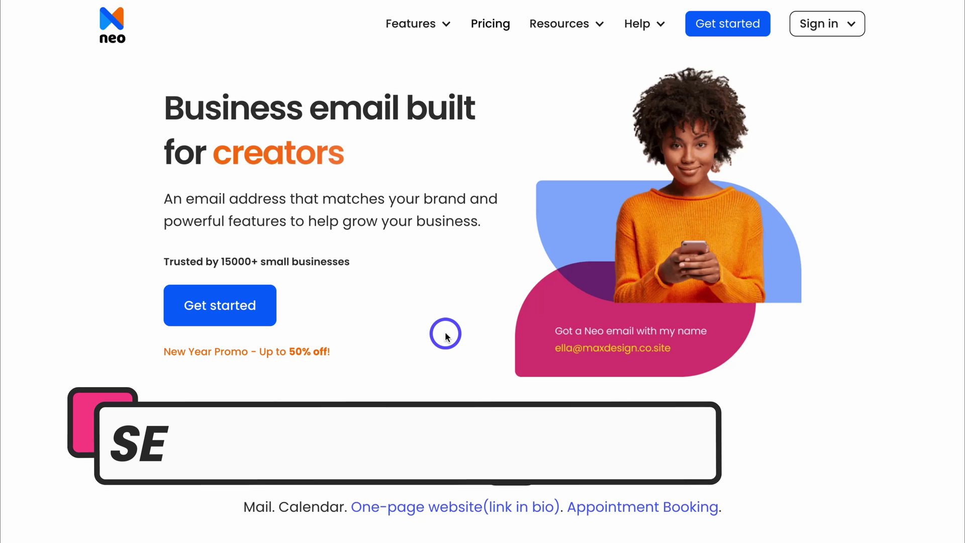
- Begin business email signup, choosing 'I need a new domain name' to reach domain search
left_click(229, 320)
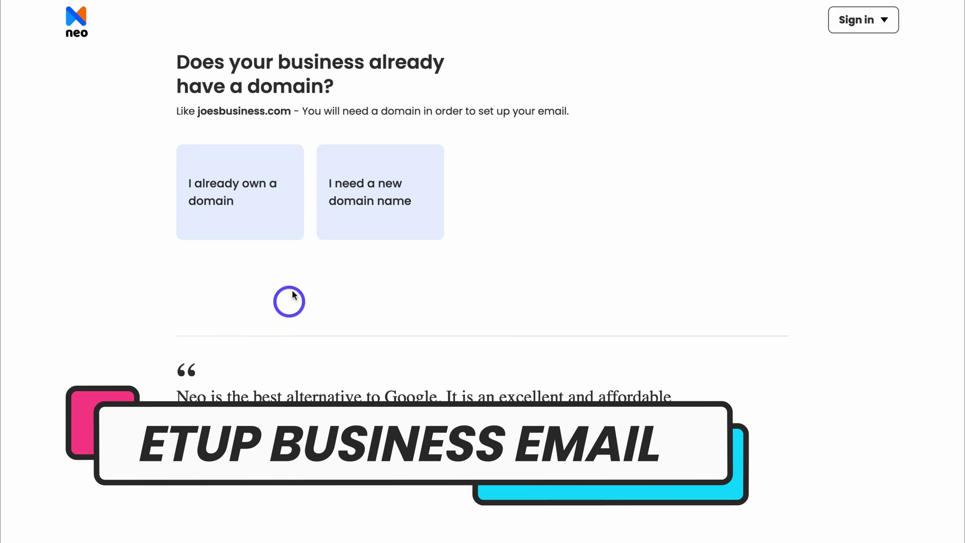
left_click(264, 231)
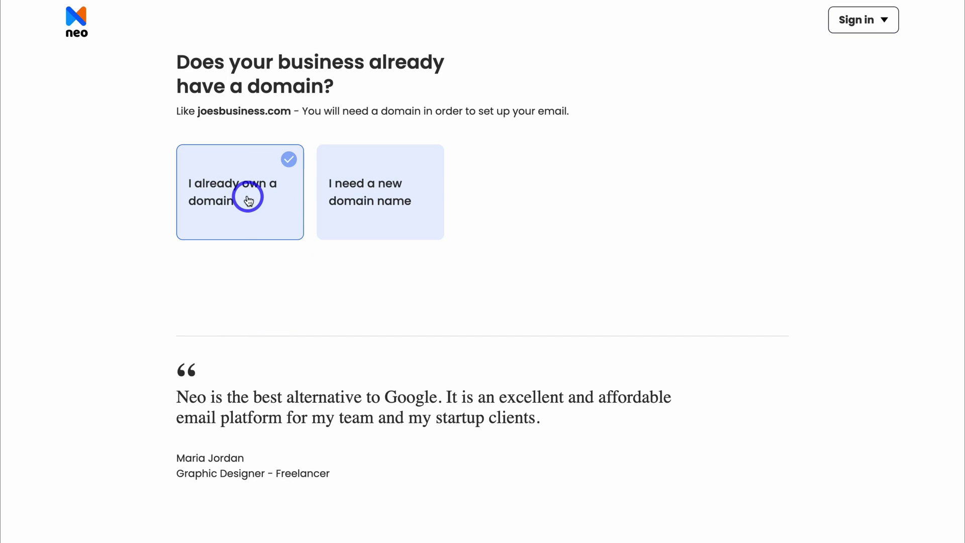
left_click(333, 199)
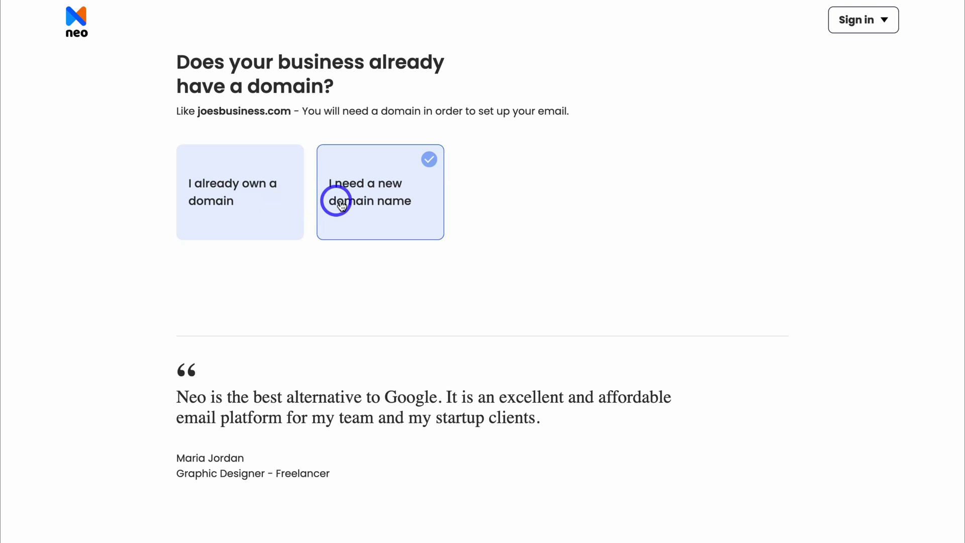
left_click(377, 222)
left_click(381, 278)
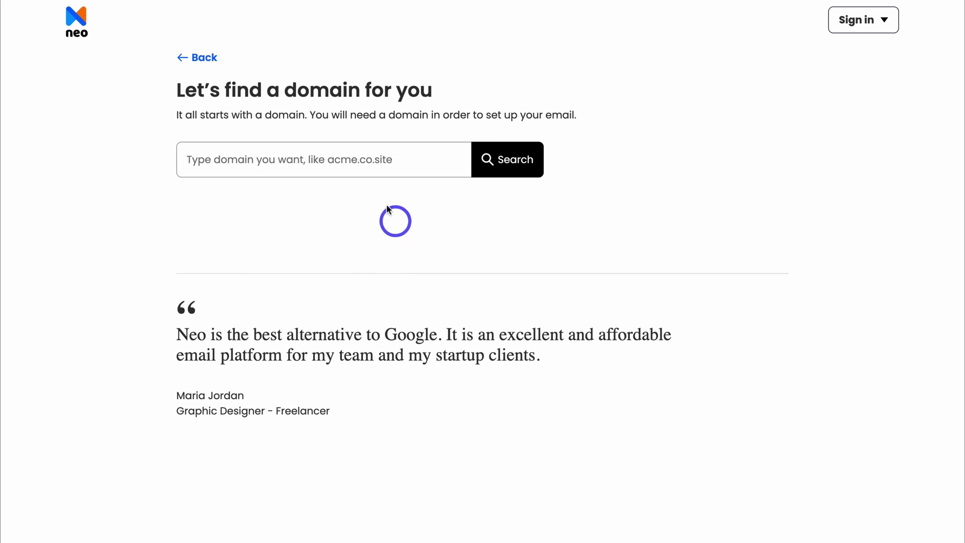
- Search for 'stewsconsulting' and take the free stewsconsulting.co.site domain
left_click(309, 161)
type("stewsconsulting")
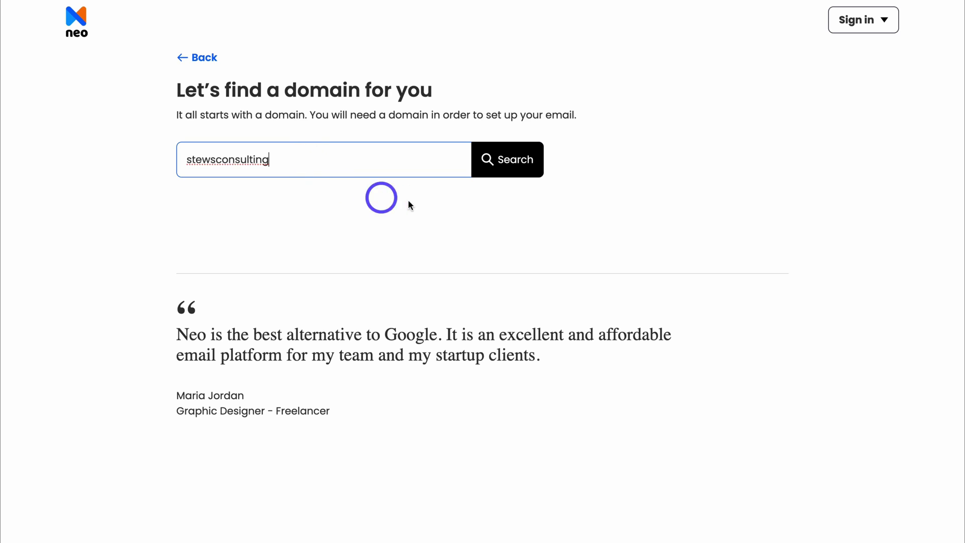
left_click(503, 167)
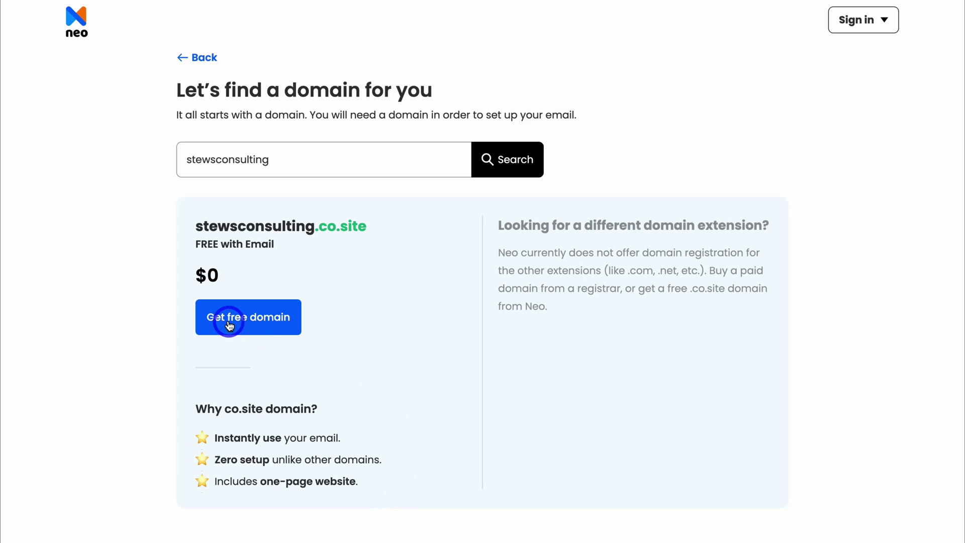
left_click(255, 324)
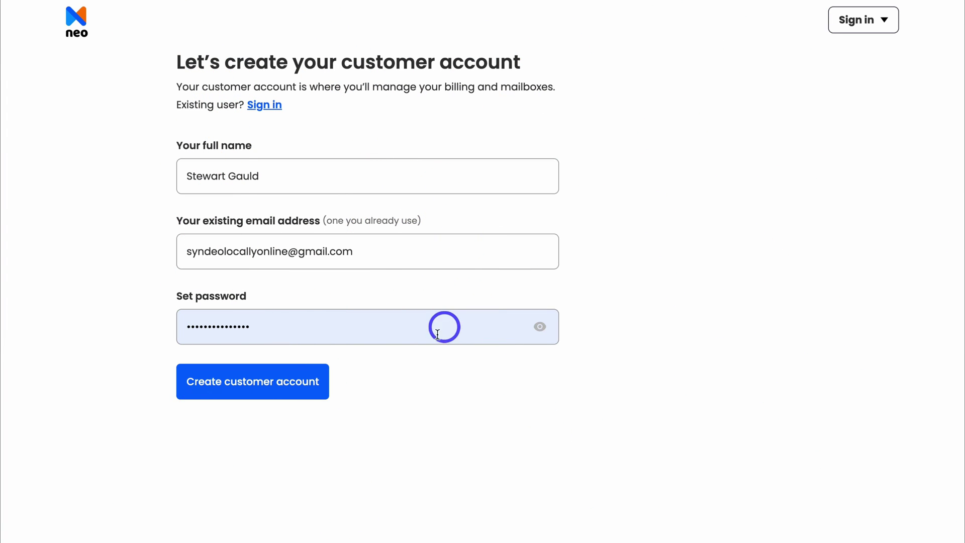
- Create the customer account, then the admin mailbox on stewsconsulting.co.site
left_click(297, 391)
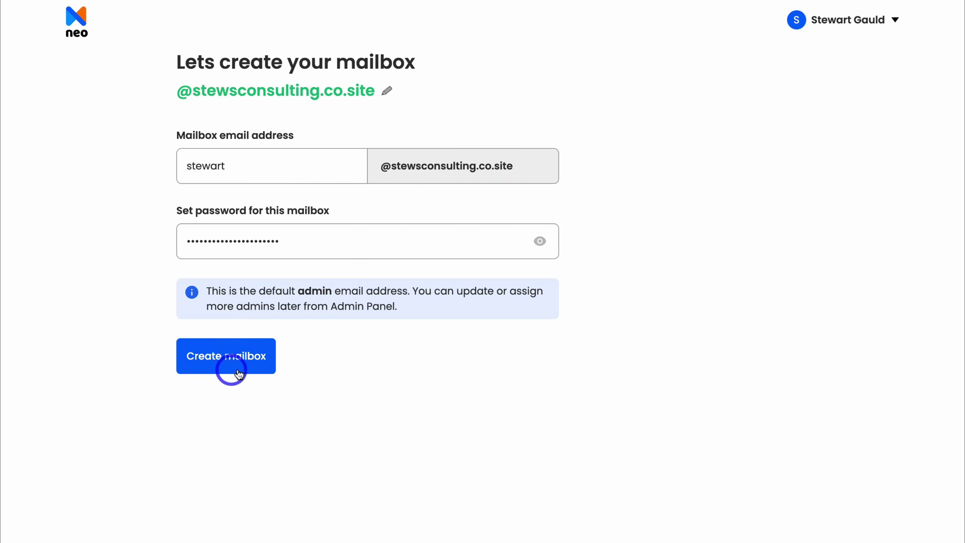
left_click(238, 366)
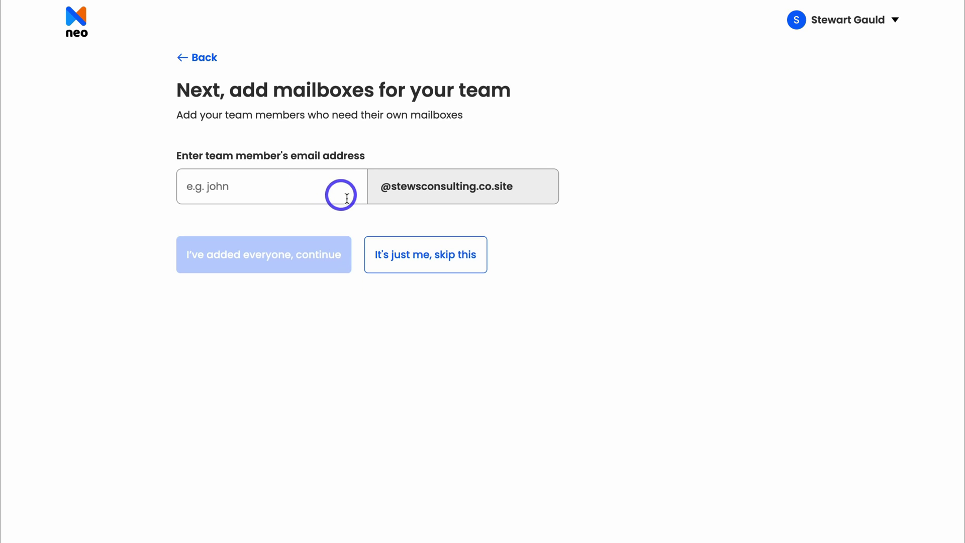
- Skip the team and general business mailboxes, then browse the sample one-page site preview
left_click(426, 262)
scroll(549, 448, "down", 1)
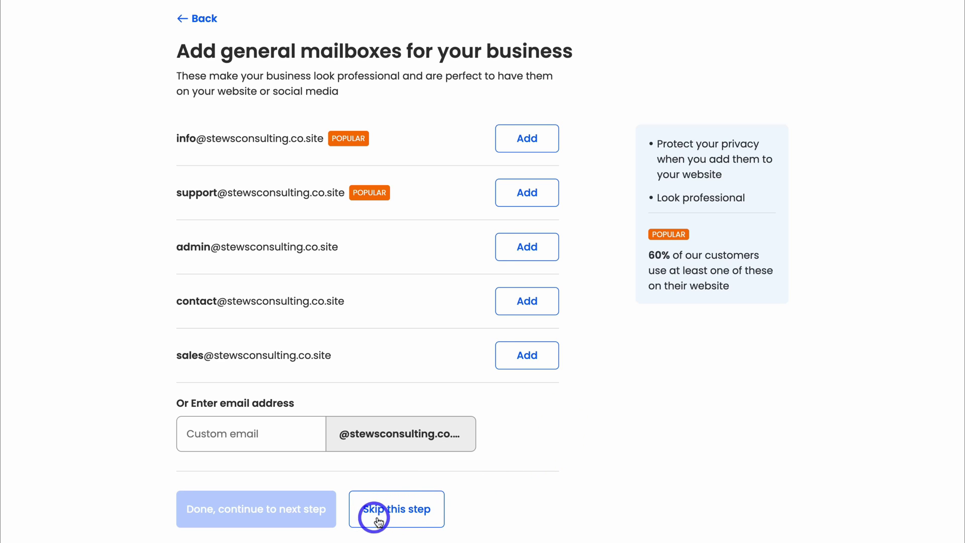
left_click(410, 519)
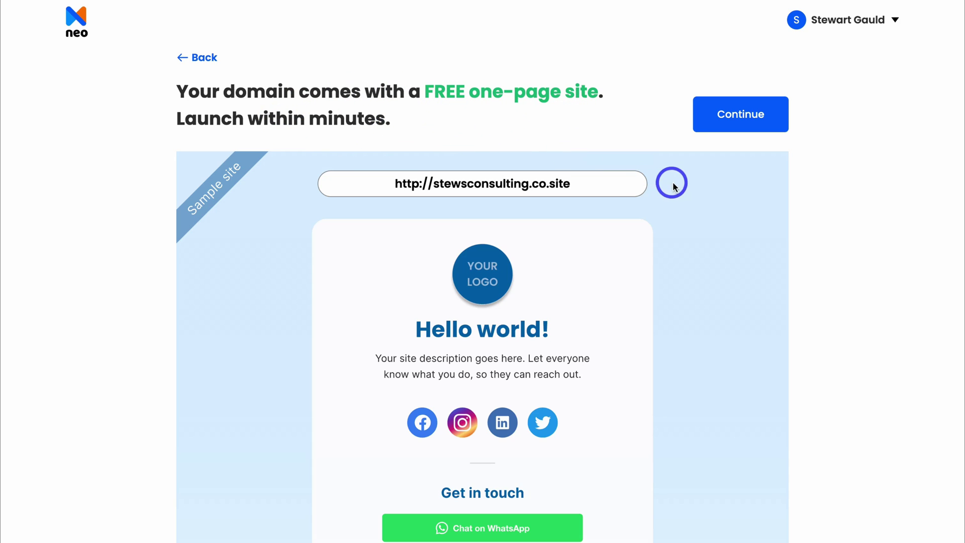
scroll(691, 311, "down", 1)
scroll(691, 312, "down", 6)
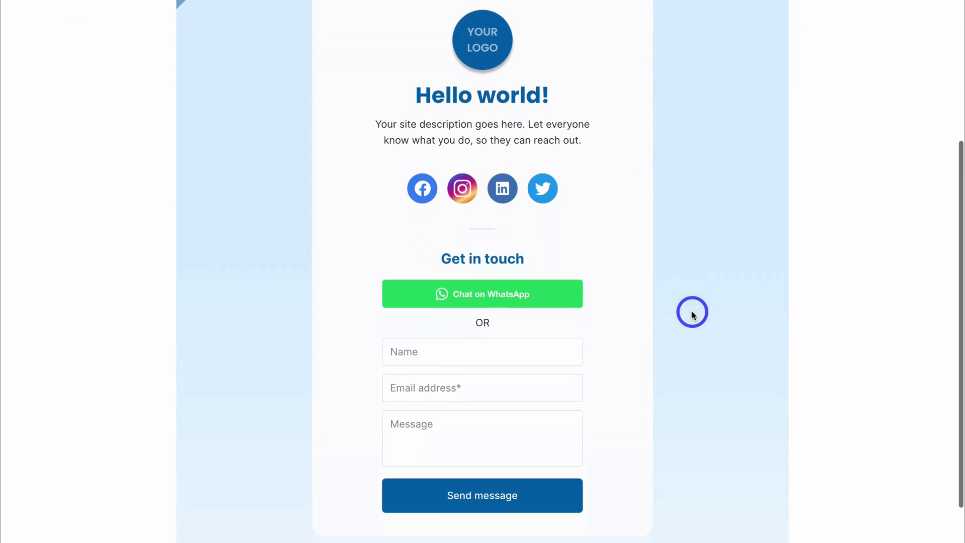
scroll(691, 312, "up", 3)
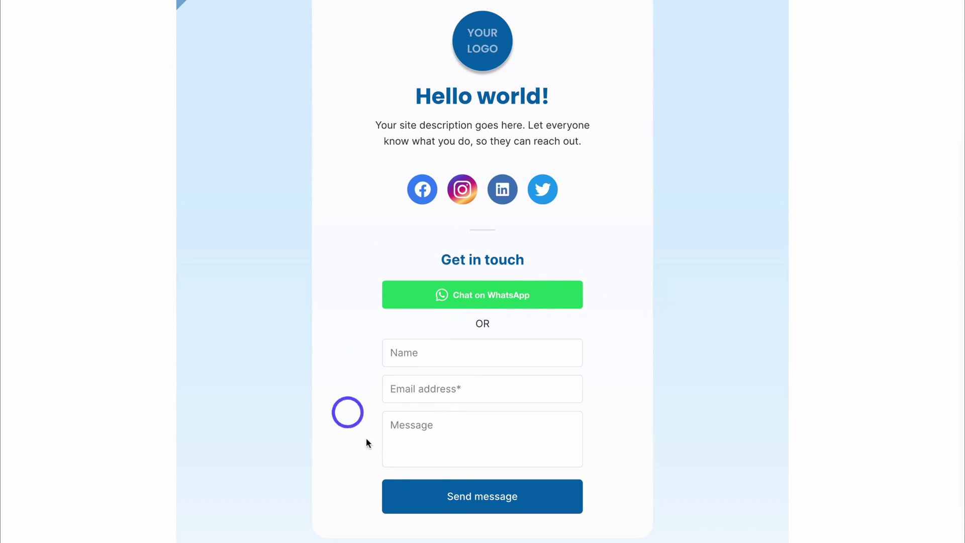
scroll(636, 401, "up", 1)
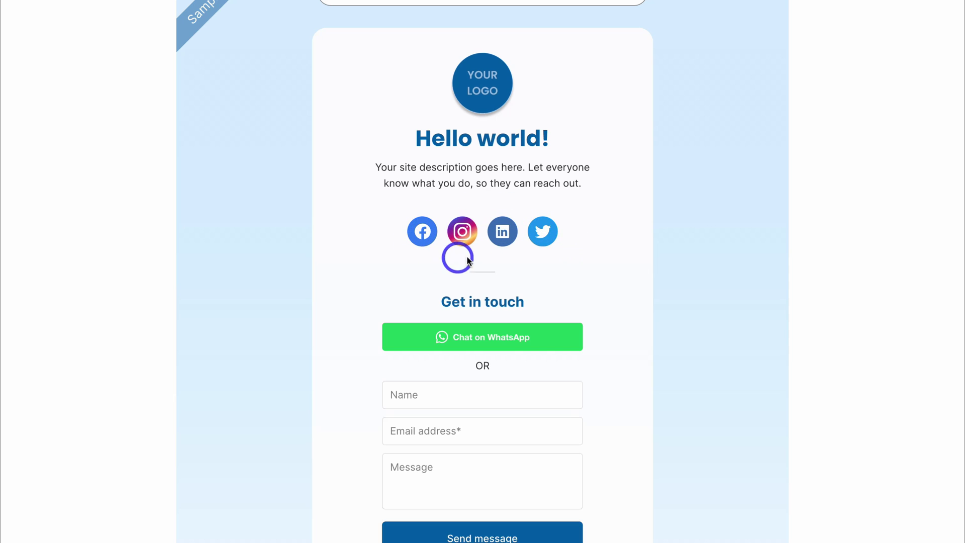
scroll(564, 247, "up", 5)
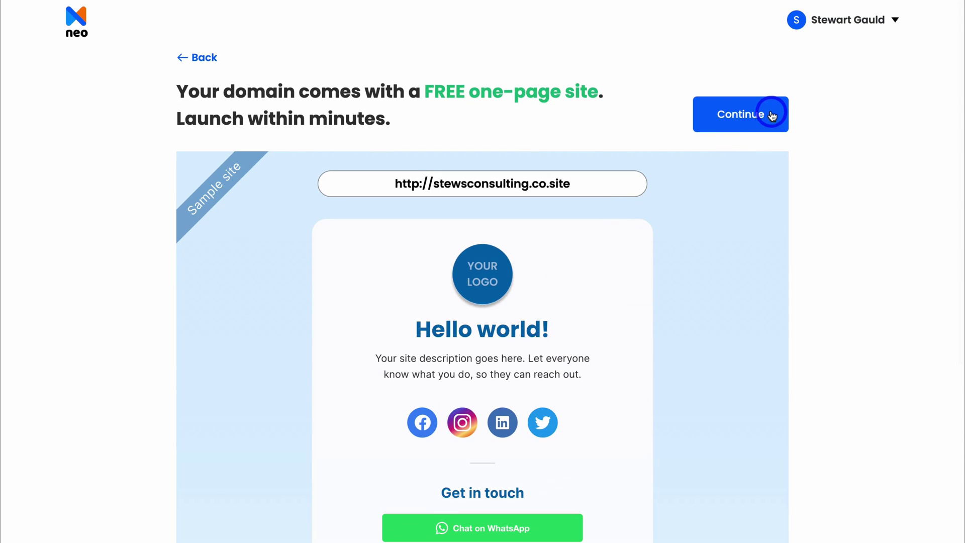
- Continue past the free one-page site offer to finish signup
left_click(762, 117)
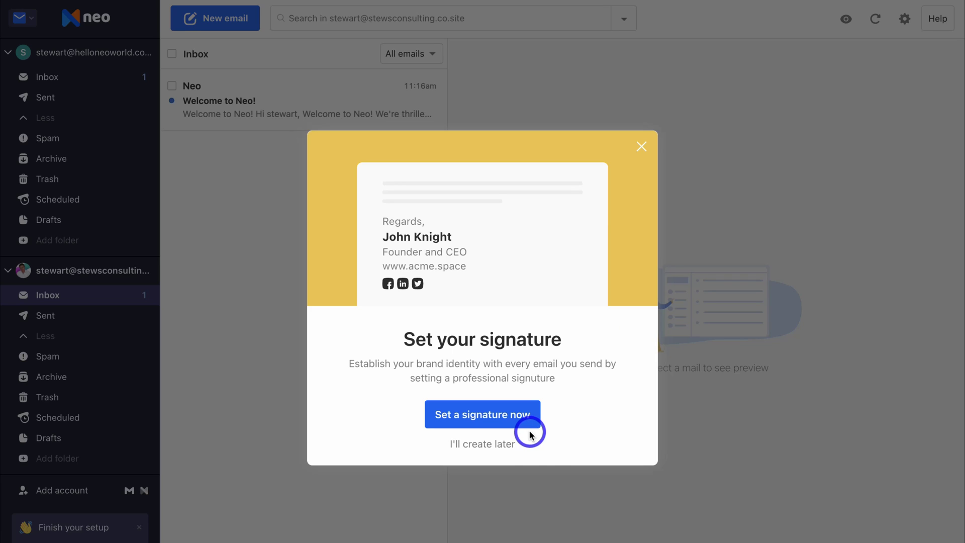
- Begin setting up a signature based on the square-photo template
left_click(498, 419)
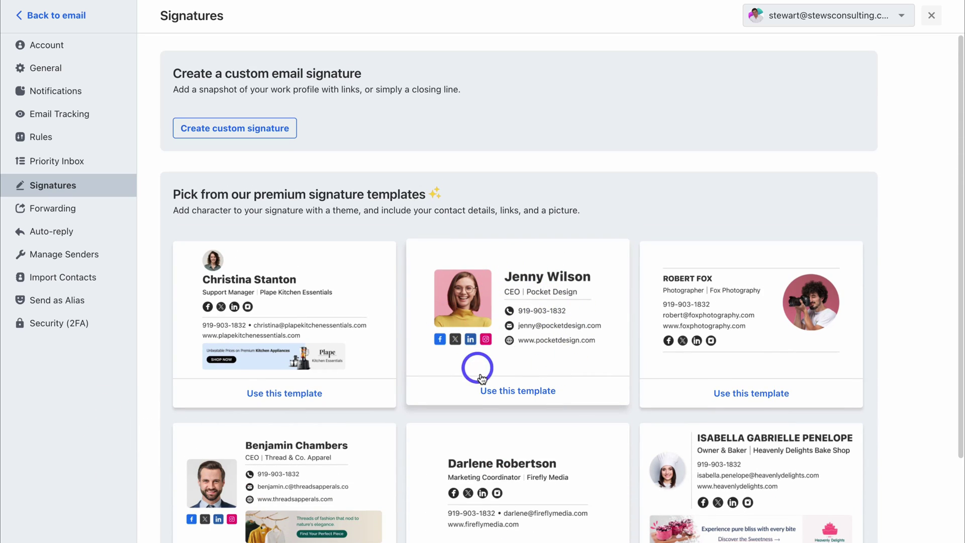
left_click(552, 392)
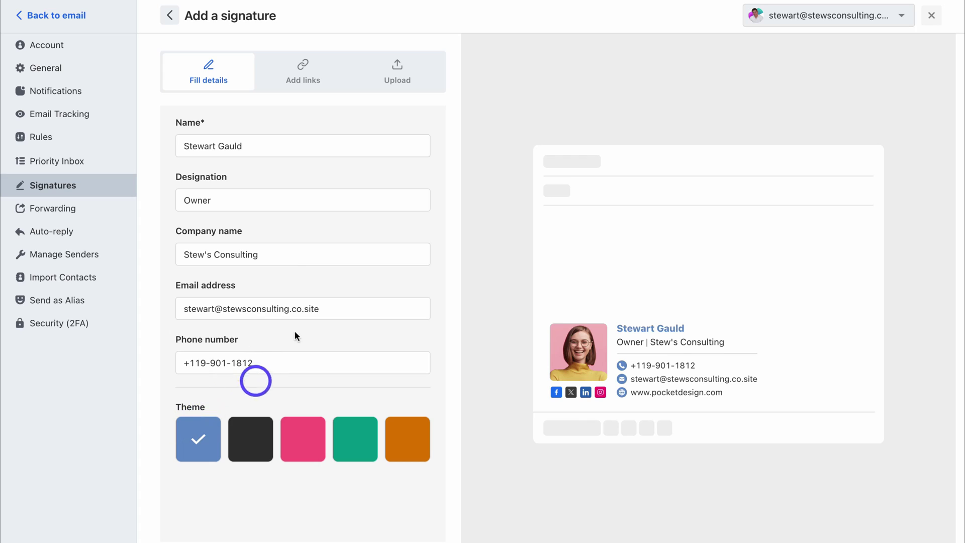
- Add the stewsconsulting website, Facebook, Twitter and LinkedIn links, with Instagram switched off
left_click(297, 79)
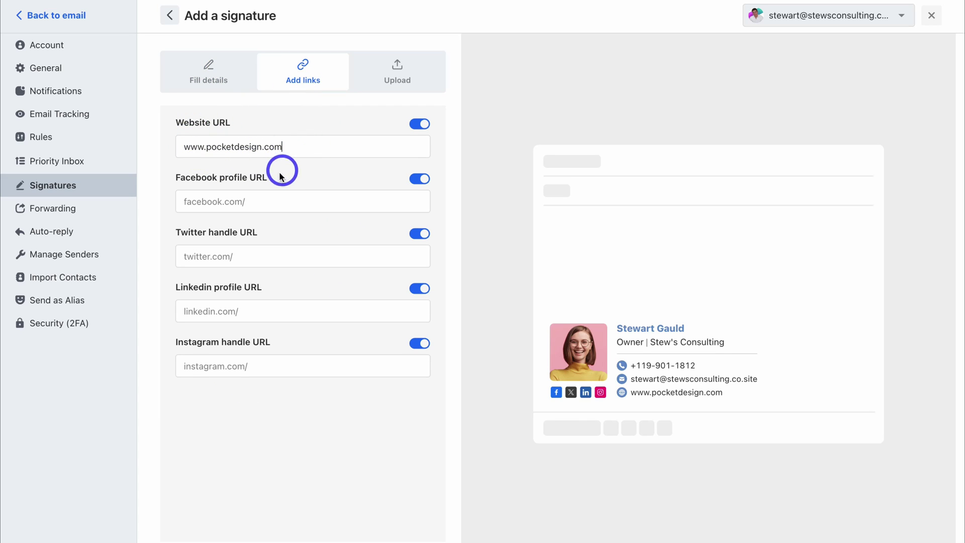
left_click(420, 345)
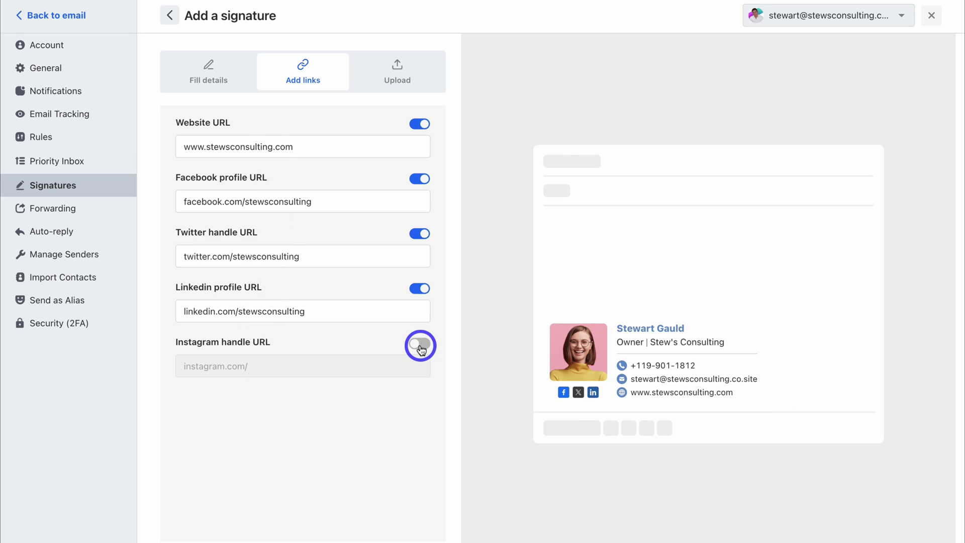
left_click(396, 79)
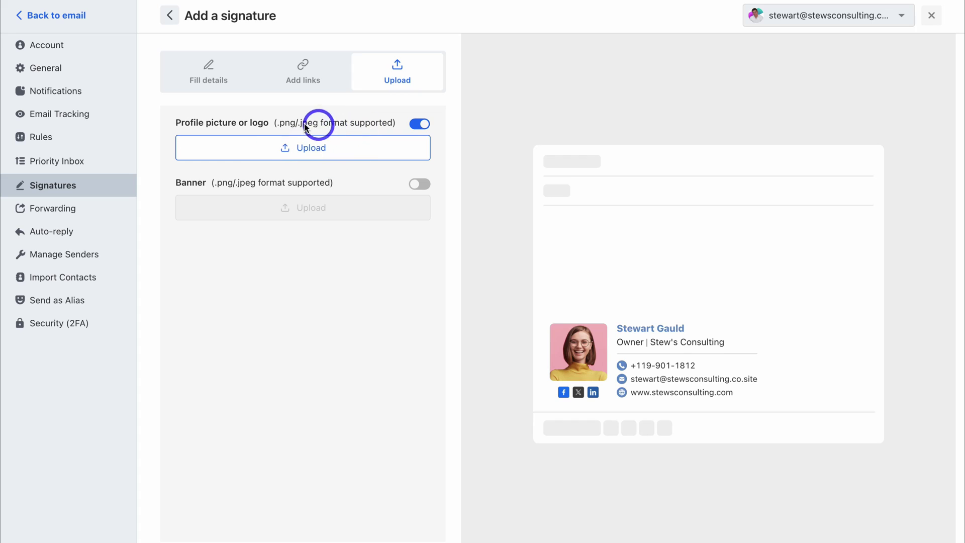
- Upload and crop the headshot as profile picture, then create and save the named signature
left_click(329, 157)
left_click(648, 296)
left_click(700, 420)
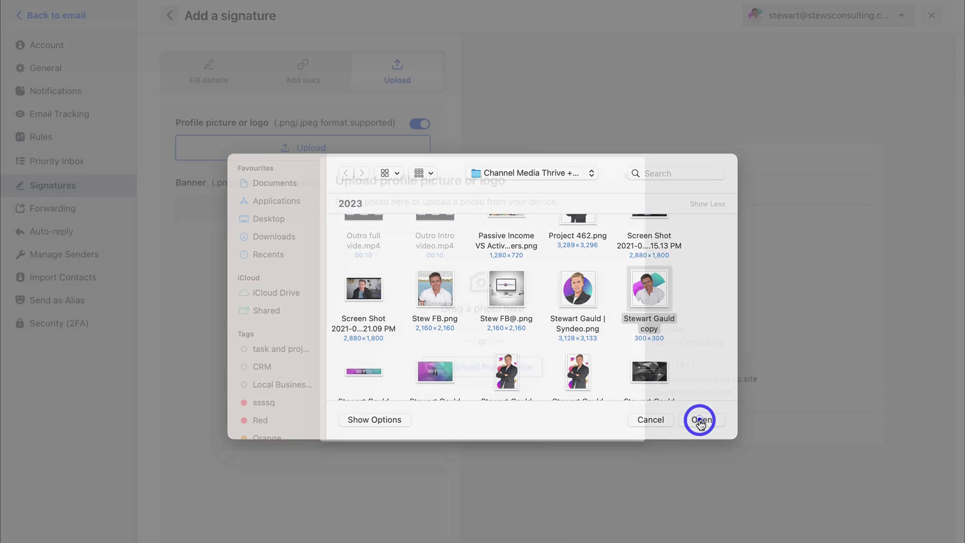
left_click(611, 430)
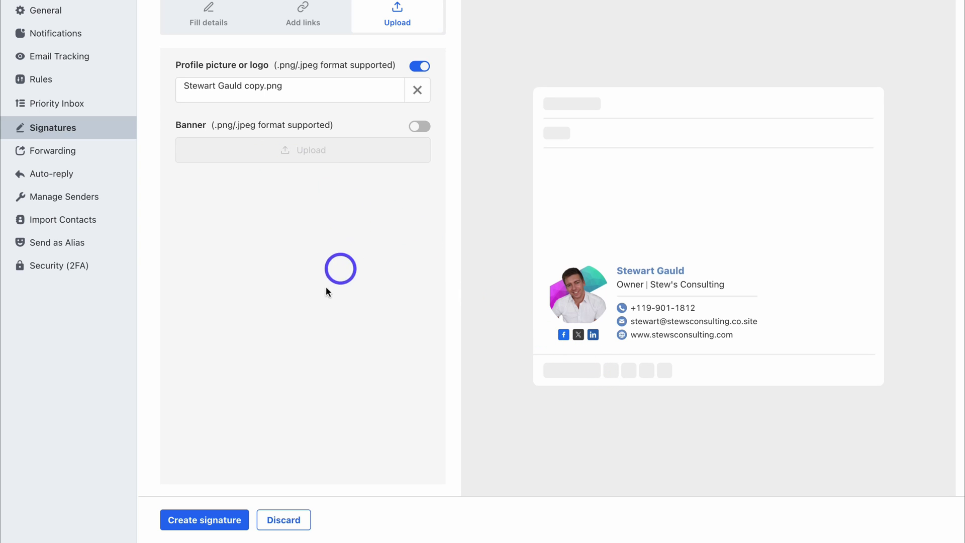
left_click(214, 524)
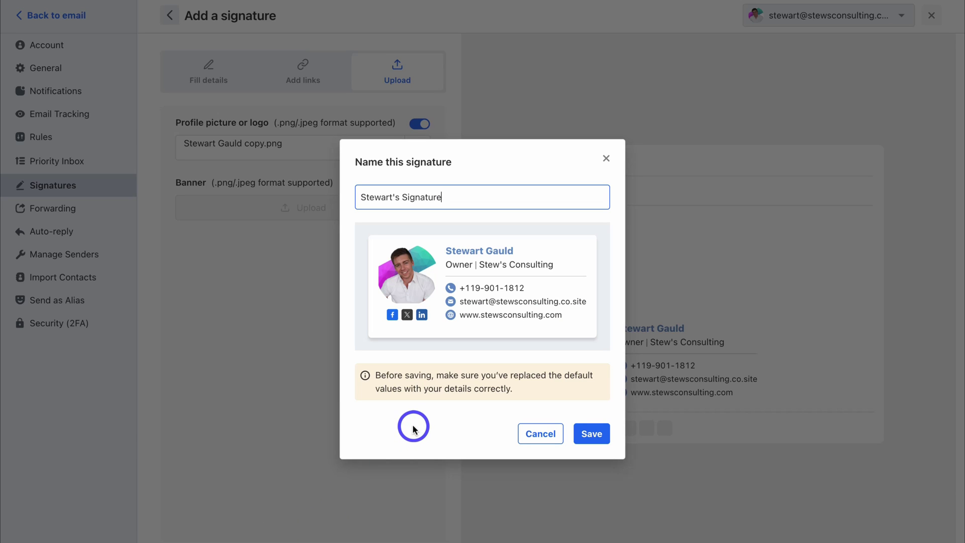
left_click(588, 434)
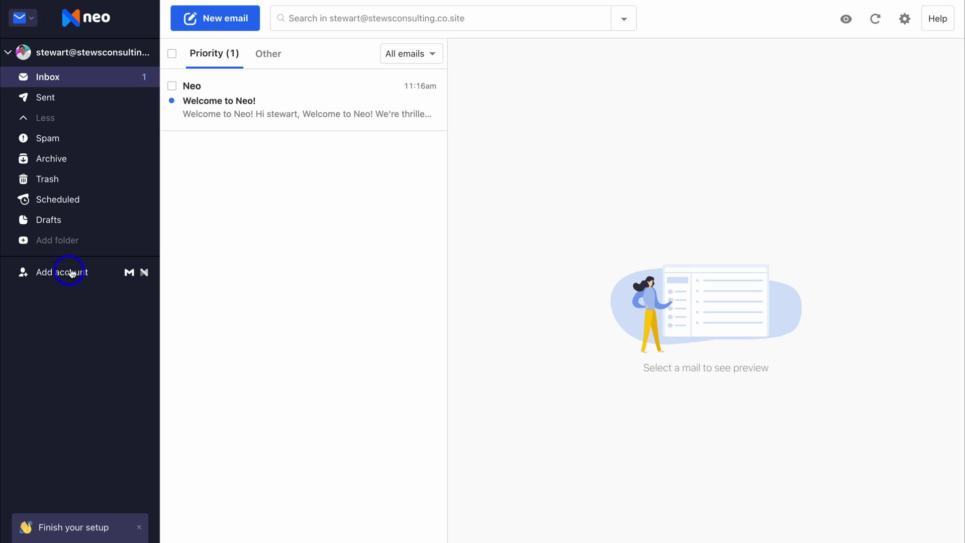
- Switch from Mail to the Site app using the app switcher
left_click(21, 20)
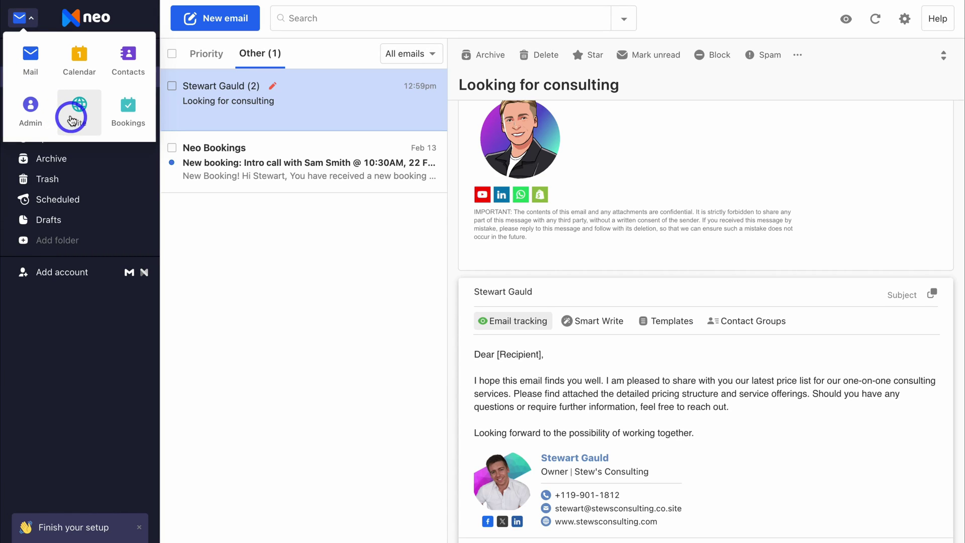
left_click(73, 116)
- Apply the Dazzle theme, briefly trying Blue sky before settling back on Dazzle
scroll(82, 113, "down", 6)
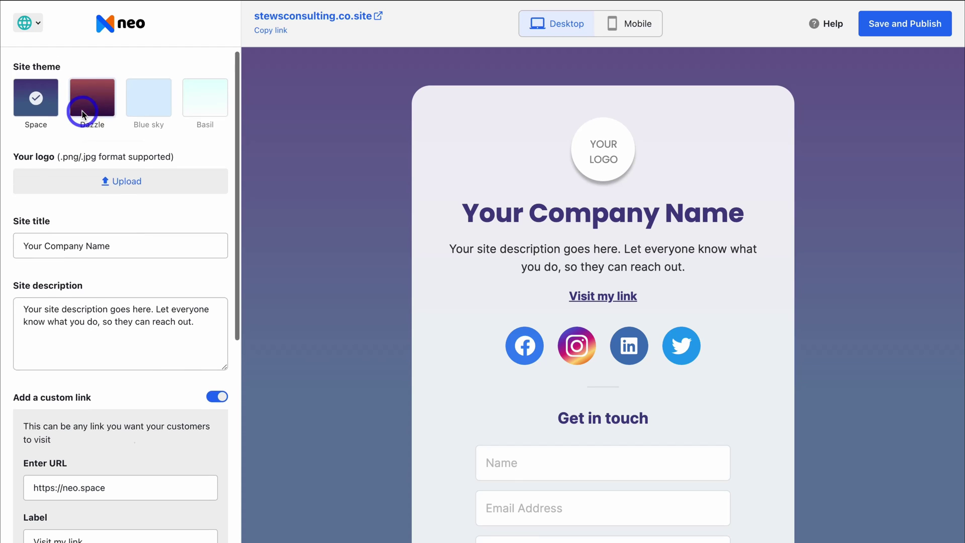
scroll(83, 112, "down", 4)
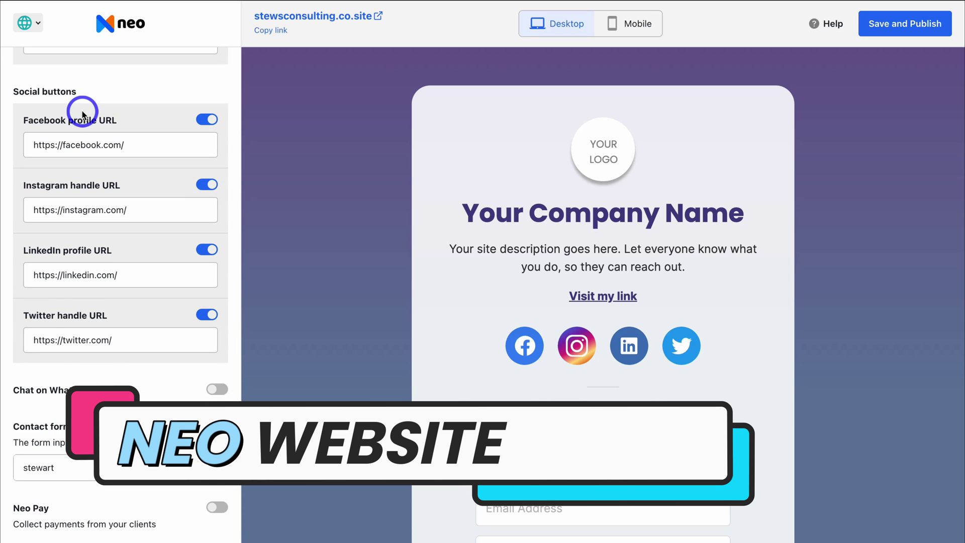
scroll(82, 114, "up", 8)
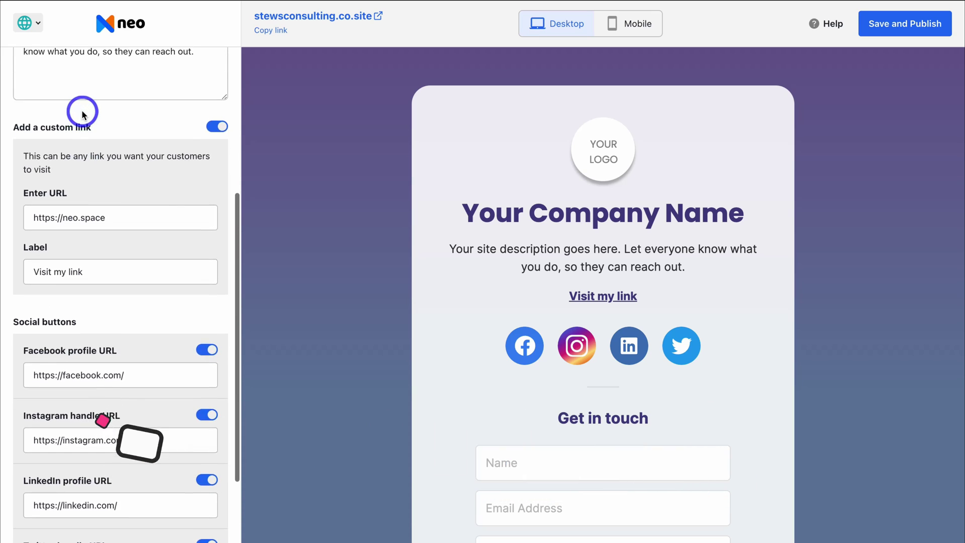
scroll(82, 114, "up", 2)
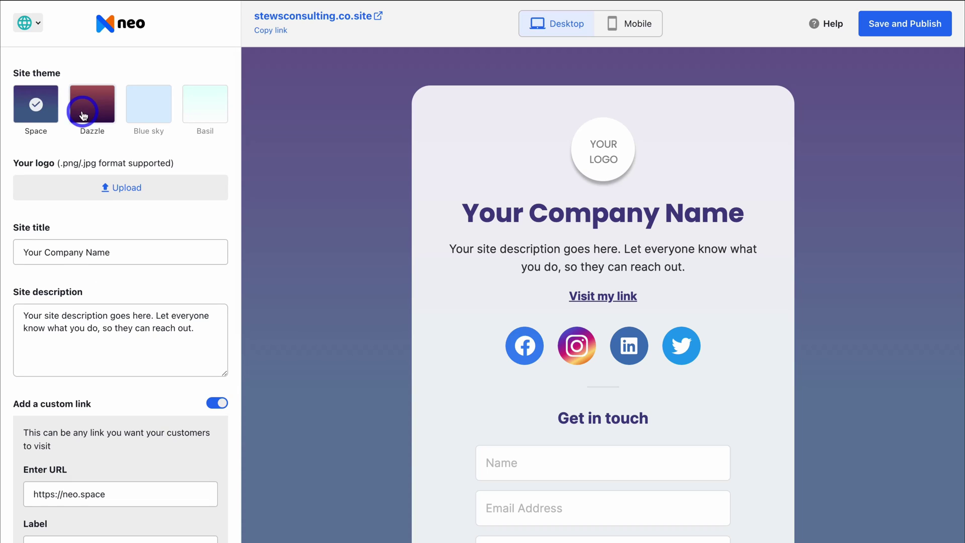
left_click(85, 112)
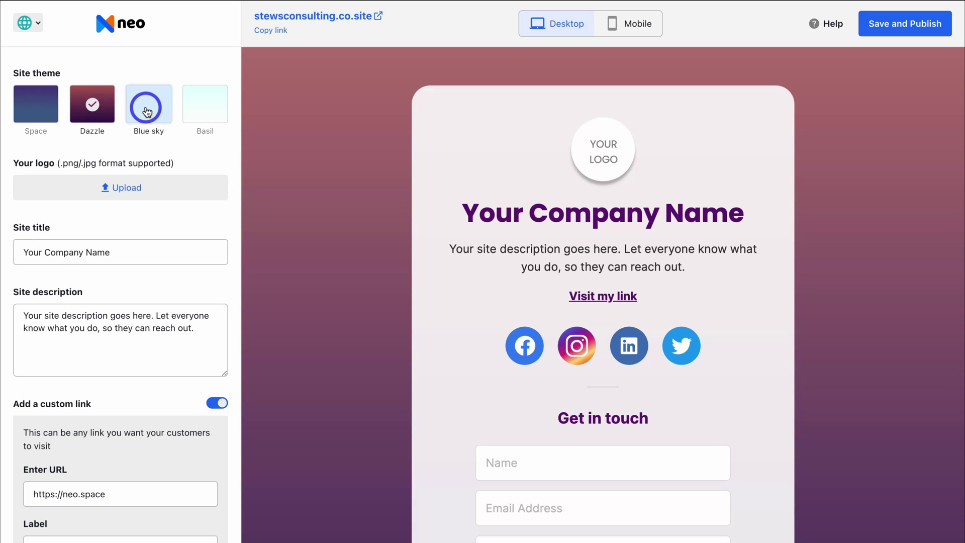
left_click(146, 111)
left_click(92, 105)
- Select the custom link's URL text and review the social buttons and Get in touch form
scroll(98, 106, "down", 3)
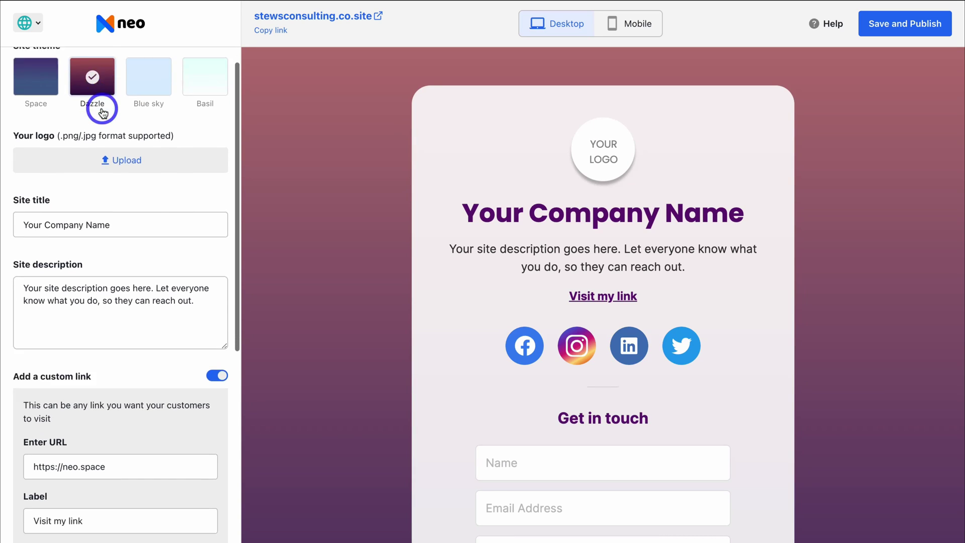
scroll(103, 108, "down", 3)
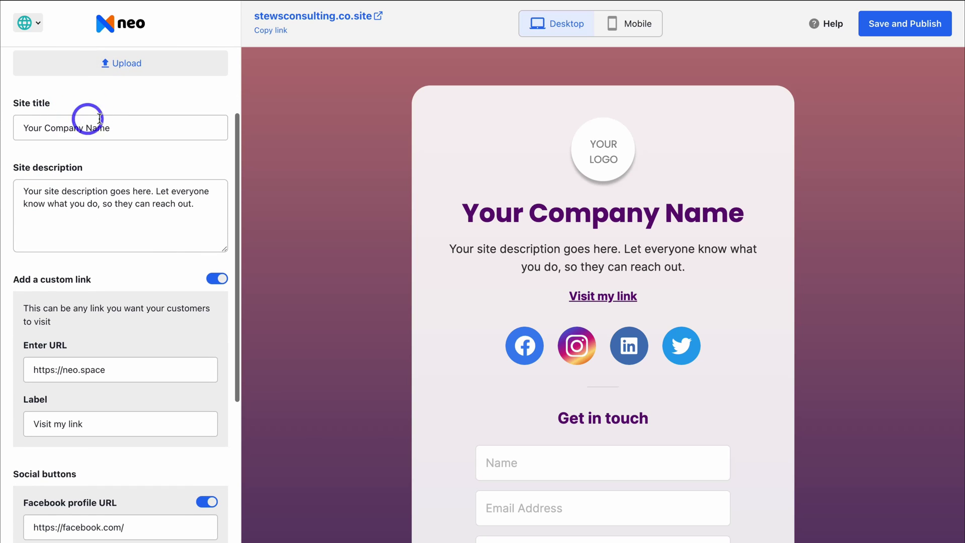
scroll(93, 177, "down", 3)
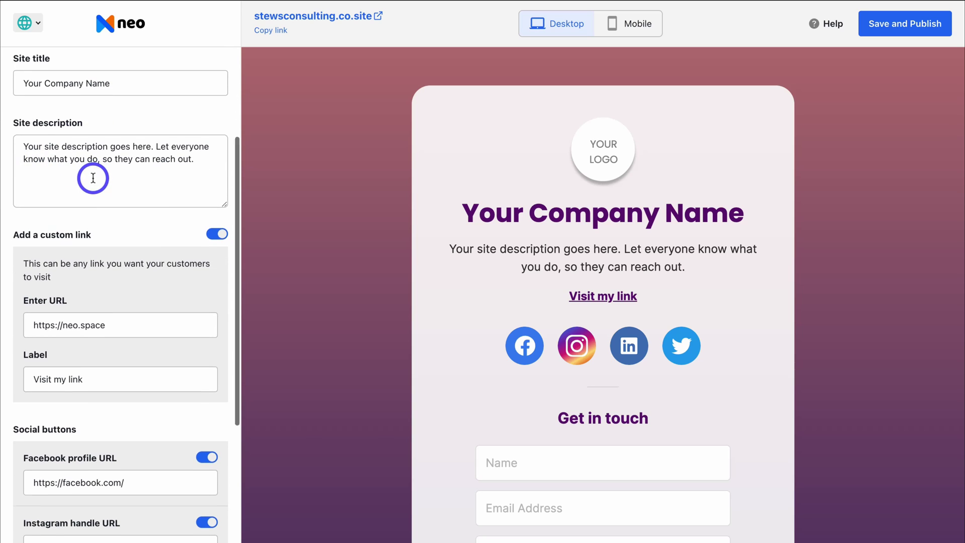
left_click_drag(103, 210, 37, 210)
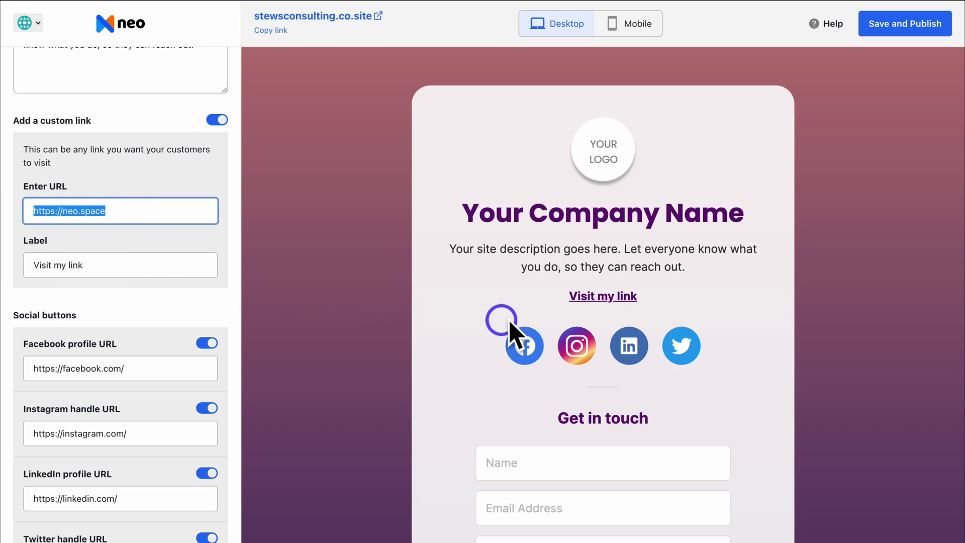
scroll(88, 307, "down", 3)
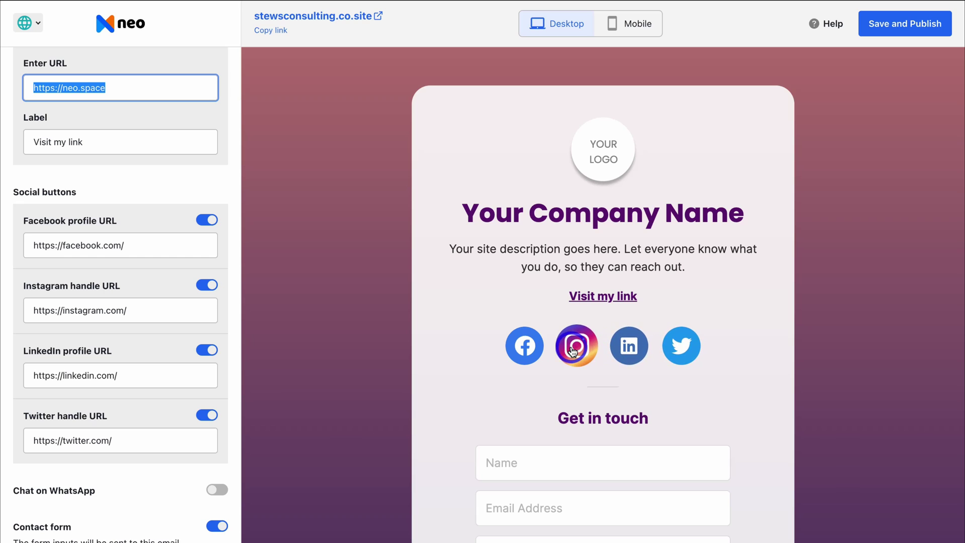
scroll(185, 384, "down", 3)
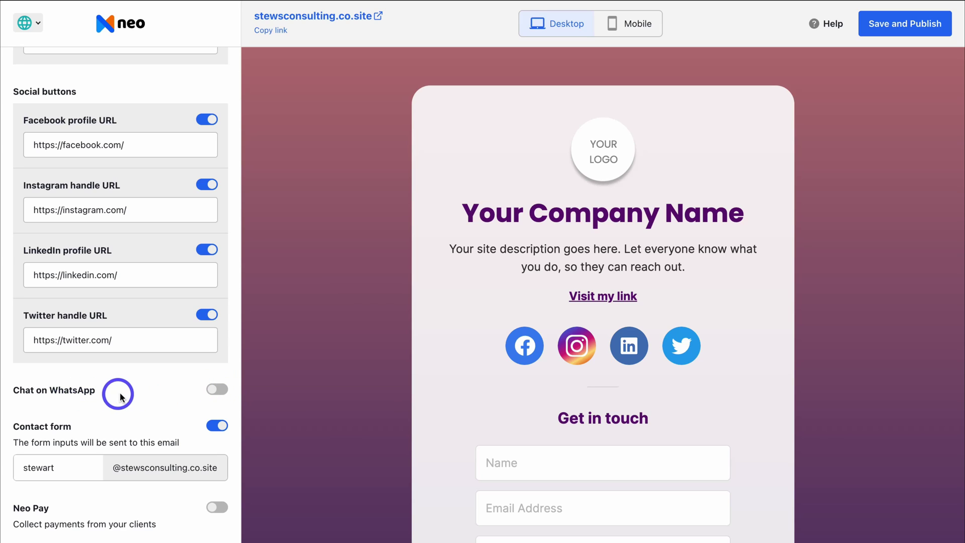
scroll(331, 427, "down", 3)
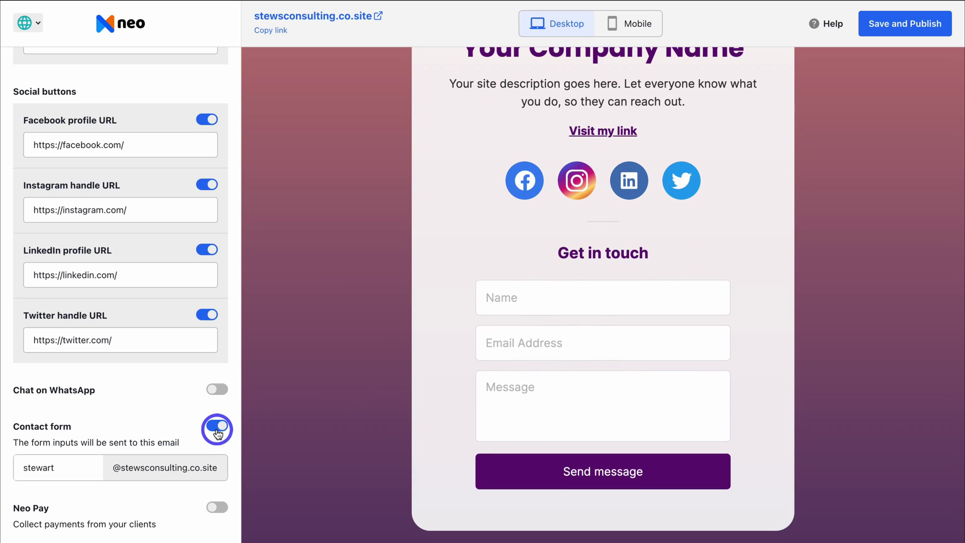
- Save the Dazzle site and close the Publish site? prompt without publishing
scroll(189, 523, "up", 10)
scroll(485, 400, "up", 1)
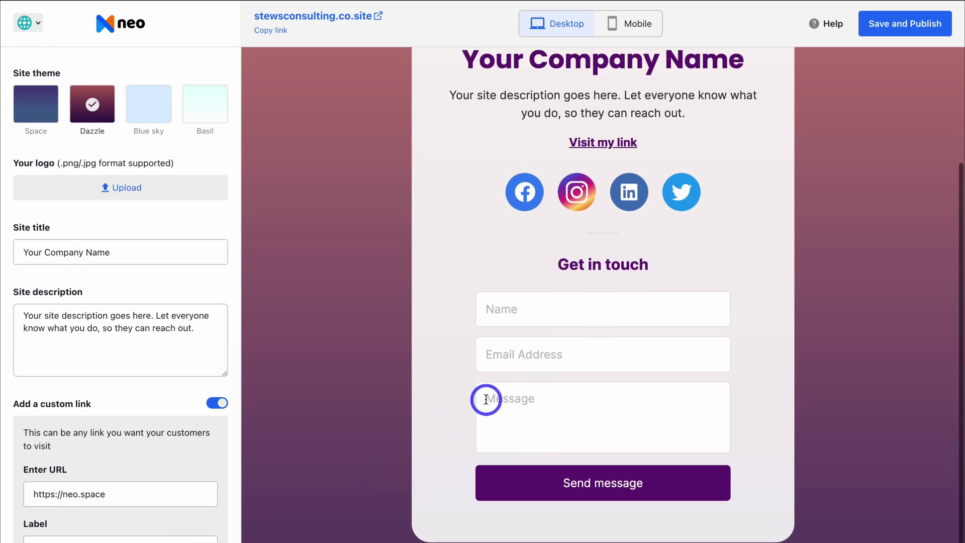
scroll(486, 399, "up", 3)
scroll(485, 401, "down", 1)
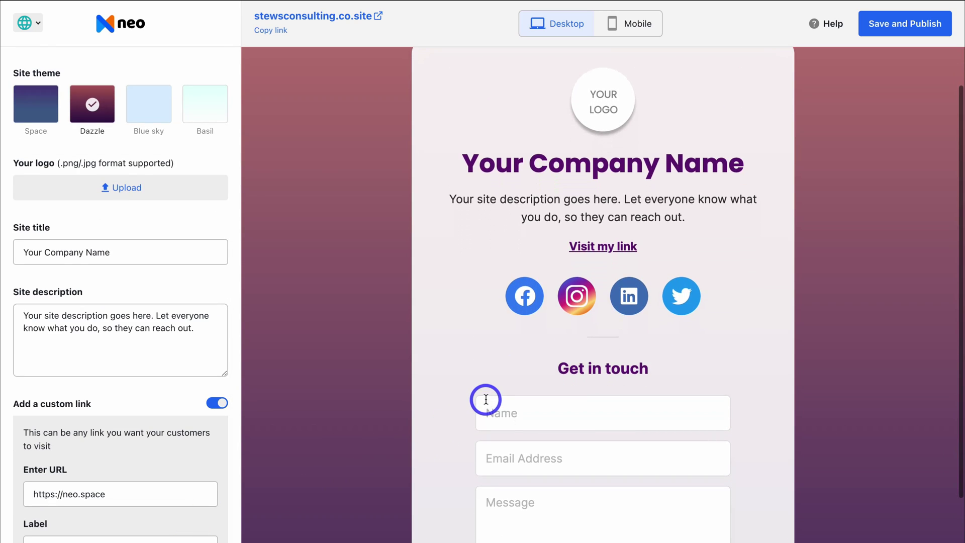
scroll(468, 400, "up", 1)
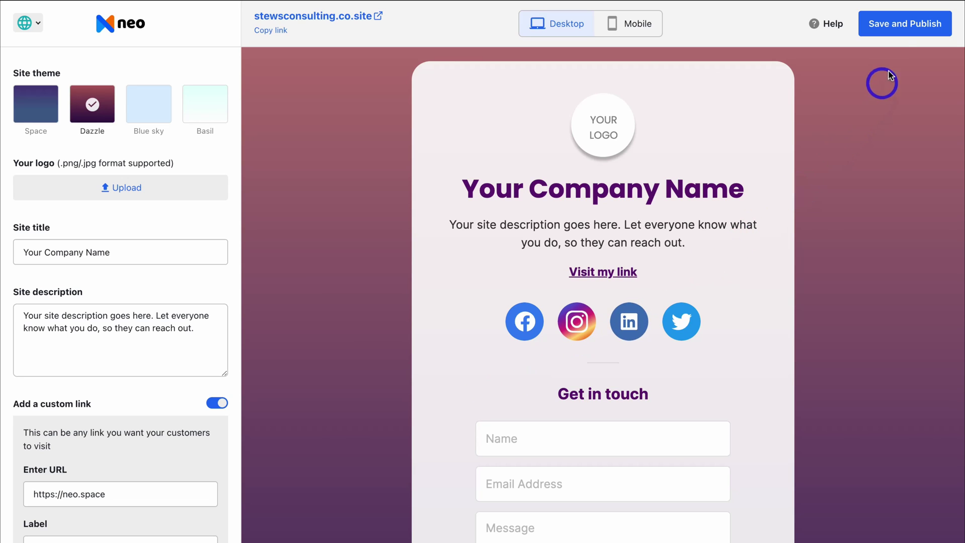
left_click(910, 30)
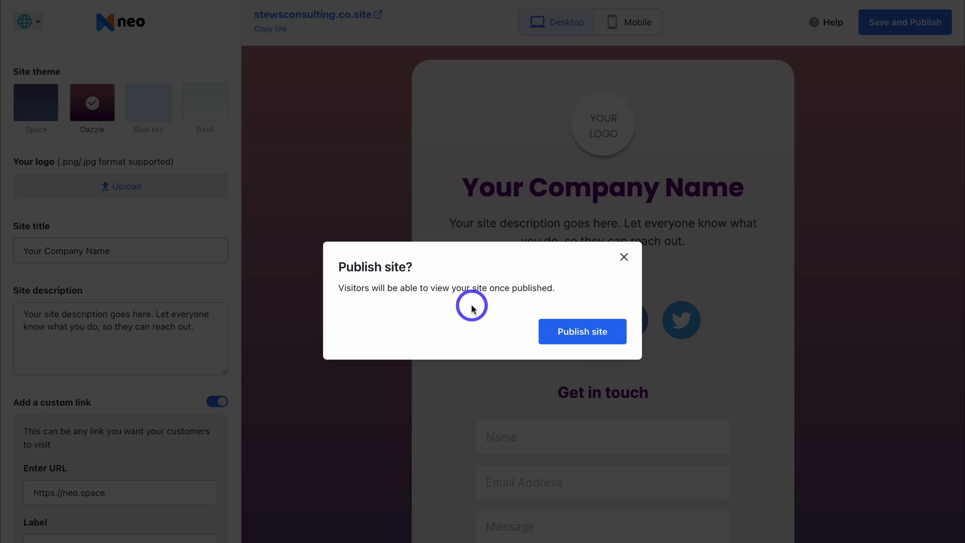
left_click(624, 257)
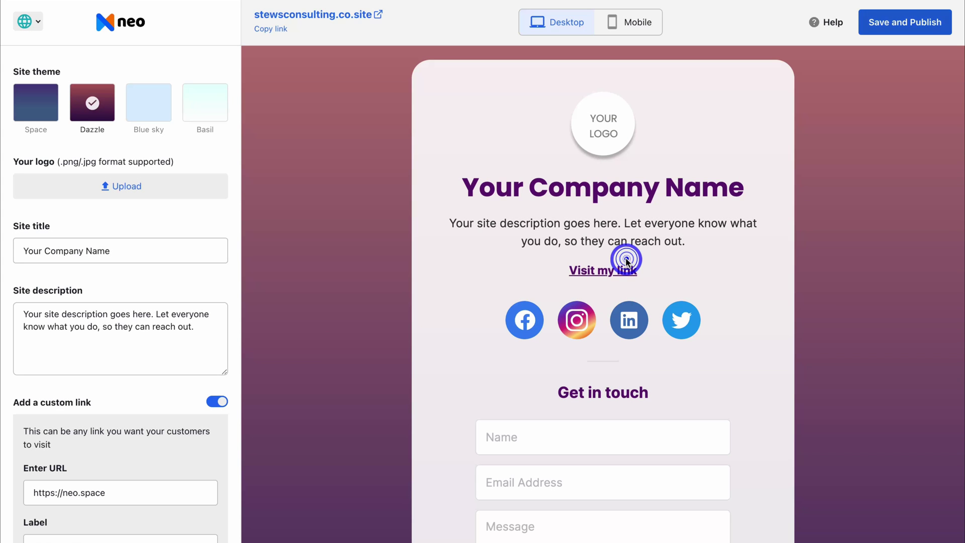
left_click(30, 24)
- Back in Mail, show the Templates library in a new email draft
left_click(30, 53)
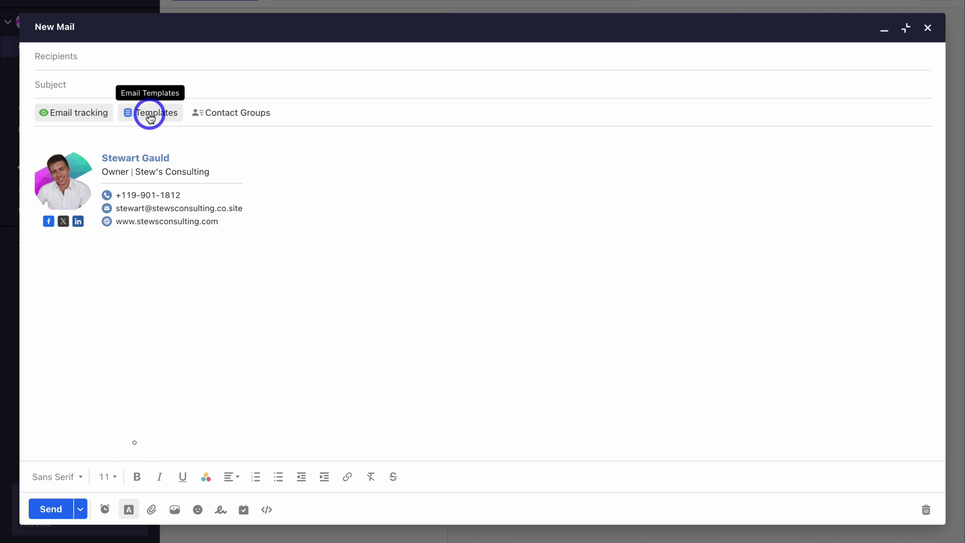
left_click(150, 116)
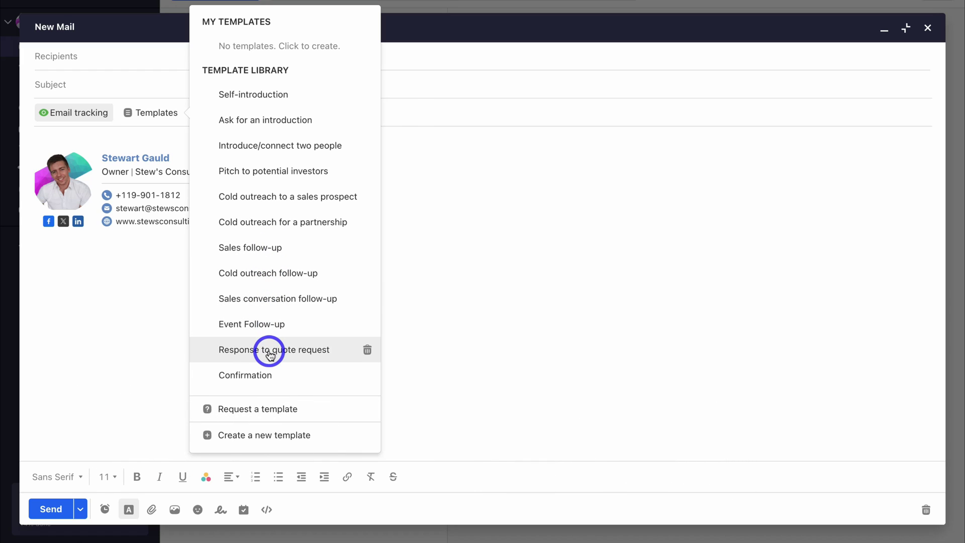
- Insert the Sales follow-up template with its bracketed placeholders above the photo signature
left_click(299, 251)
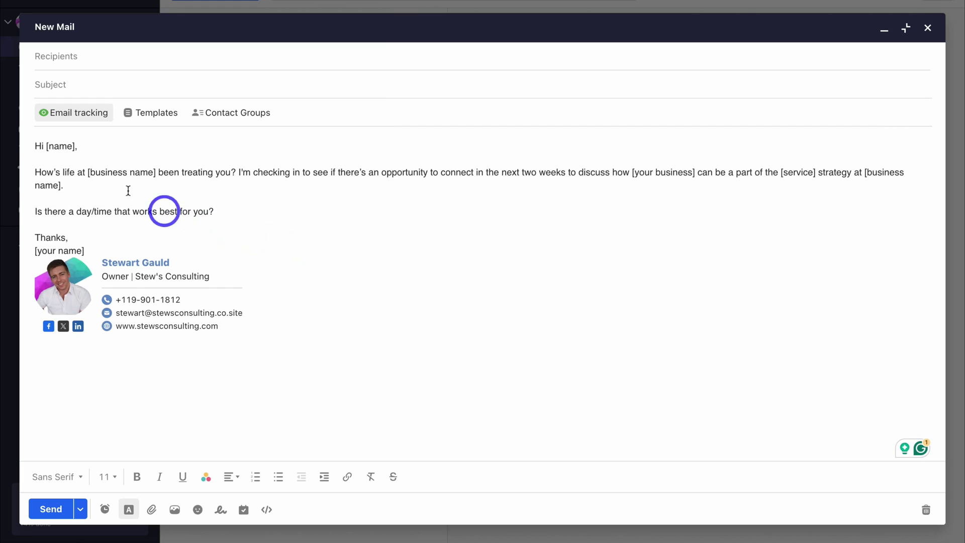